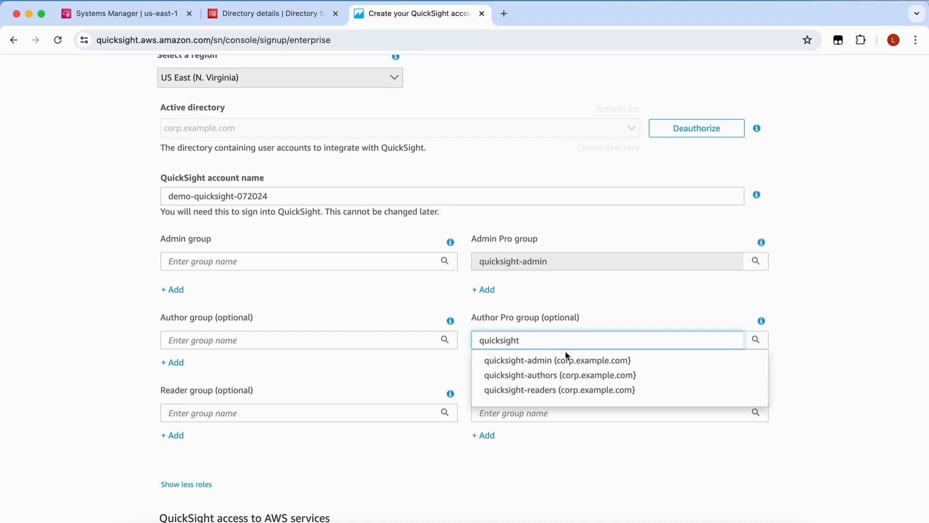
# Set quicksight-authors as Author Pro and quicksight-readers as Reader Pro, then finish account creation
pyautogui.click(582, 379)
pyautogui.click(553, 411)
pyautogui.write('quicksight-')
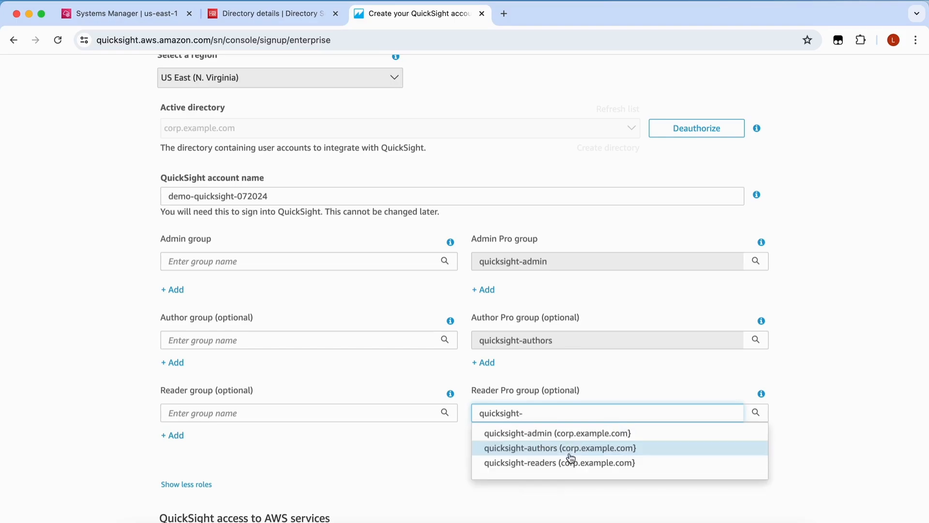
pyautogui.click(570, 464)
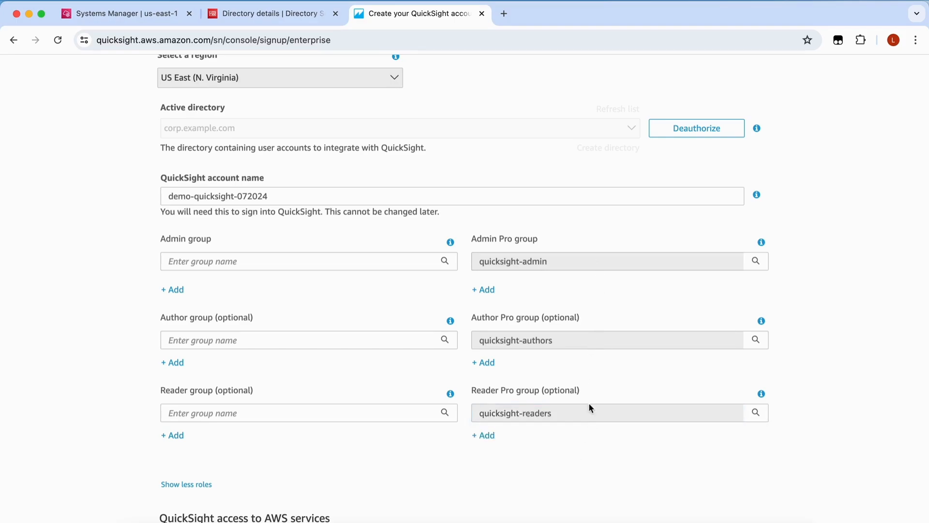
pyautogui.scroll(-15, 570, 453)
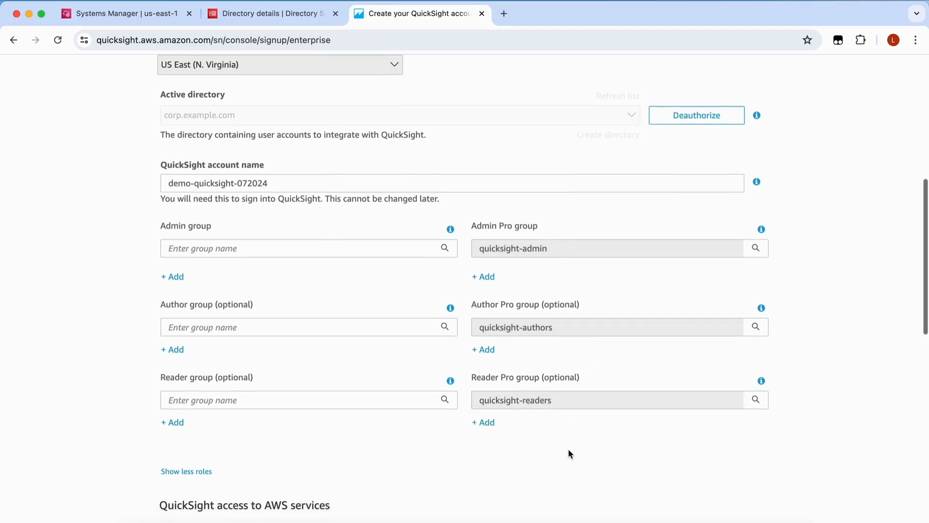
pyautogui.click(206, 452)
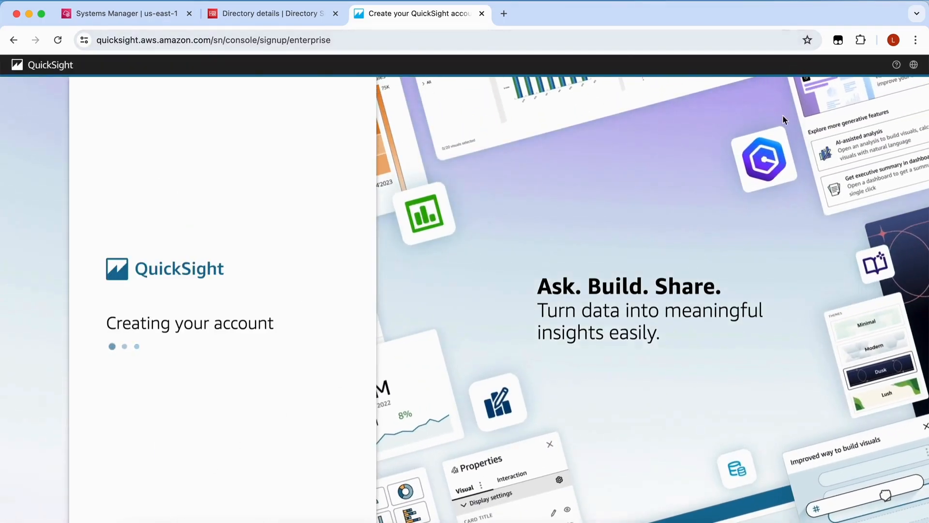
# Enter the new QuickSight account, sign in as the IT admin user, and open the account menu
pyautogui.click(199, 363)
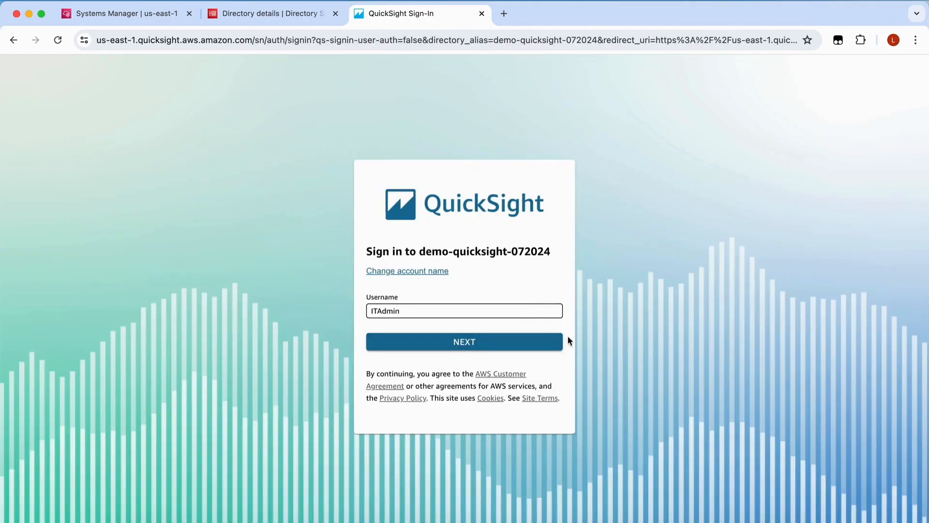
pyautogui.click(537, 344)
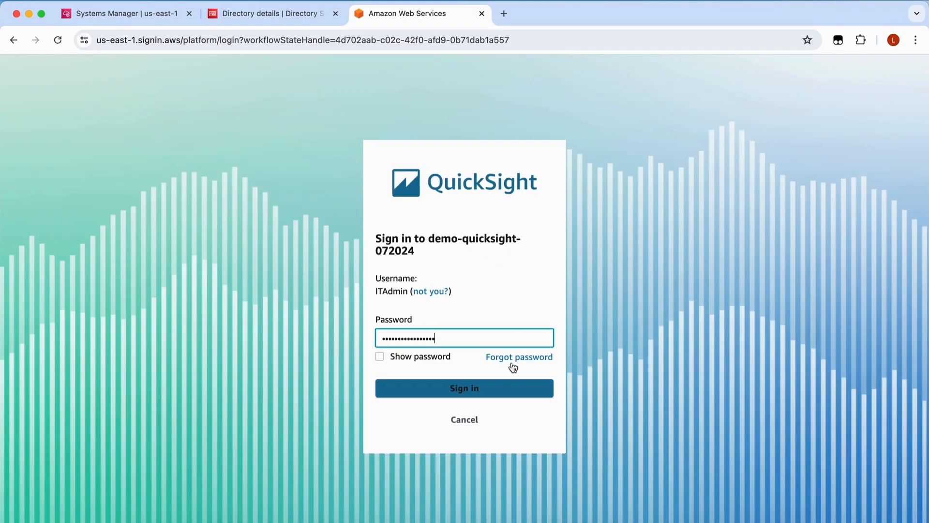
pyautogui.click(511, 395)
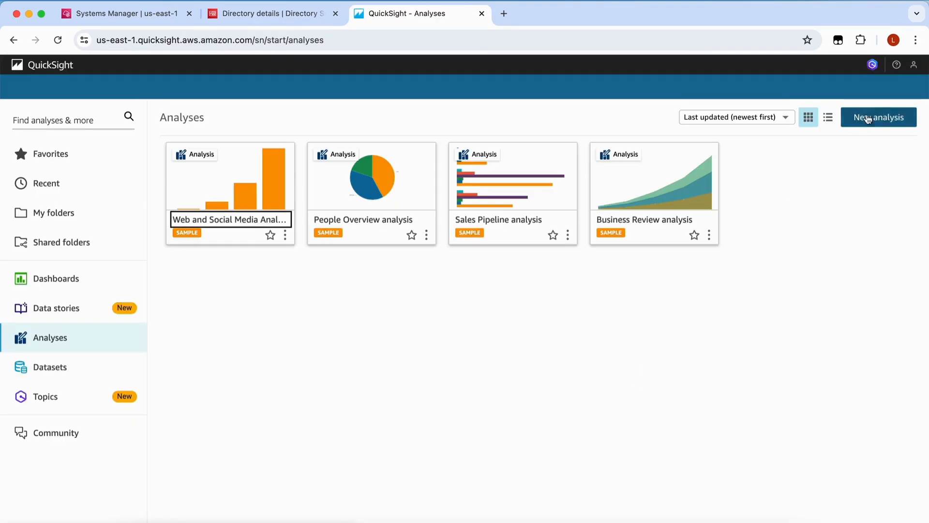
pyautogui.click(913, 65)
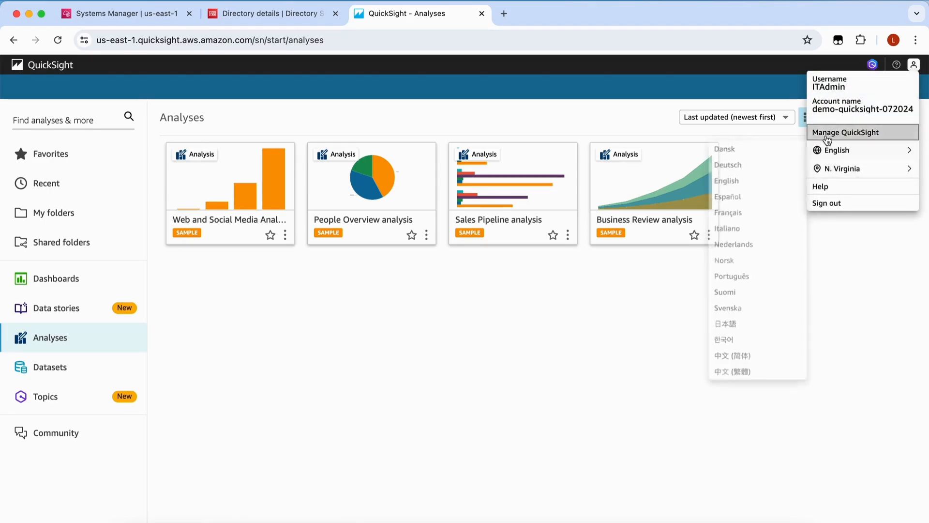
# Under Manage QuickSight, review the Reader Pro, Author Pro and Admin Pro role group mappings
pyautogui.click(827, 133)
pyautogui.click(55, 175)
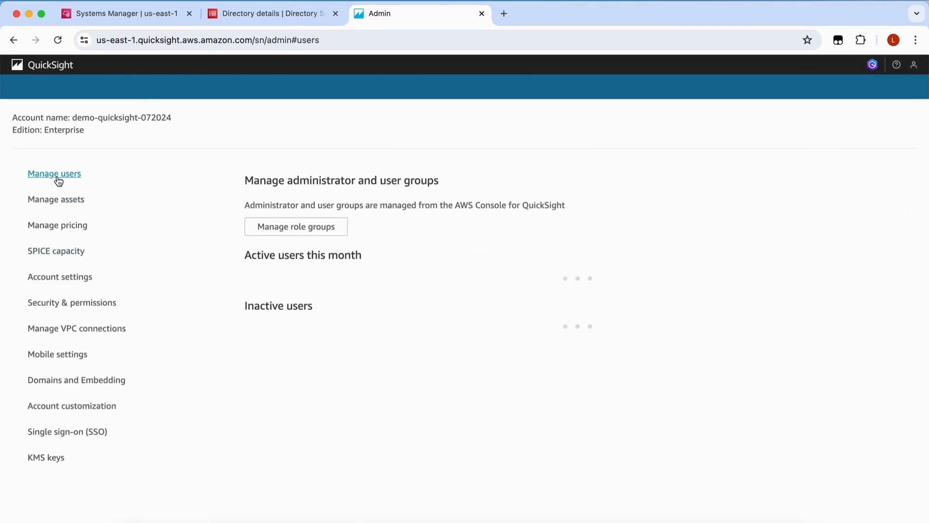
pyautogui.click(328, 234)
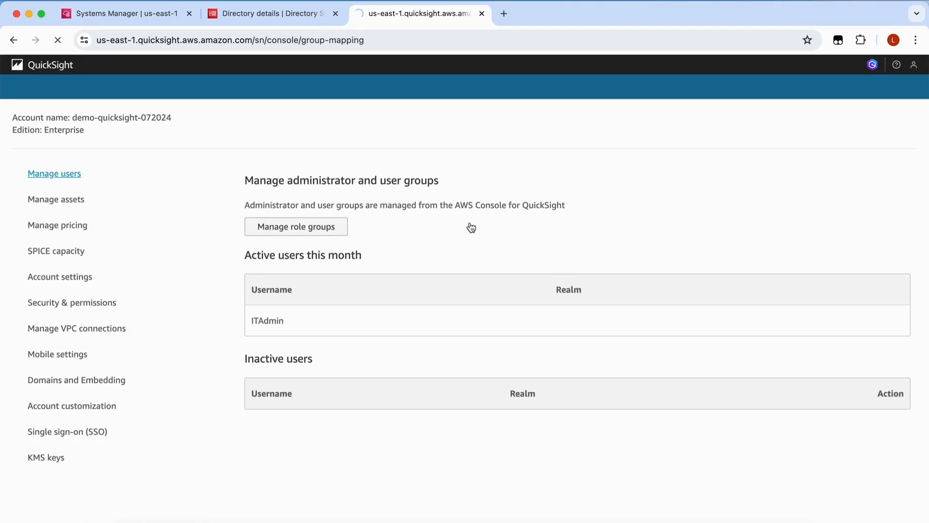
pyautogui.scroll(-2, 437, 315)
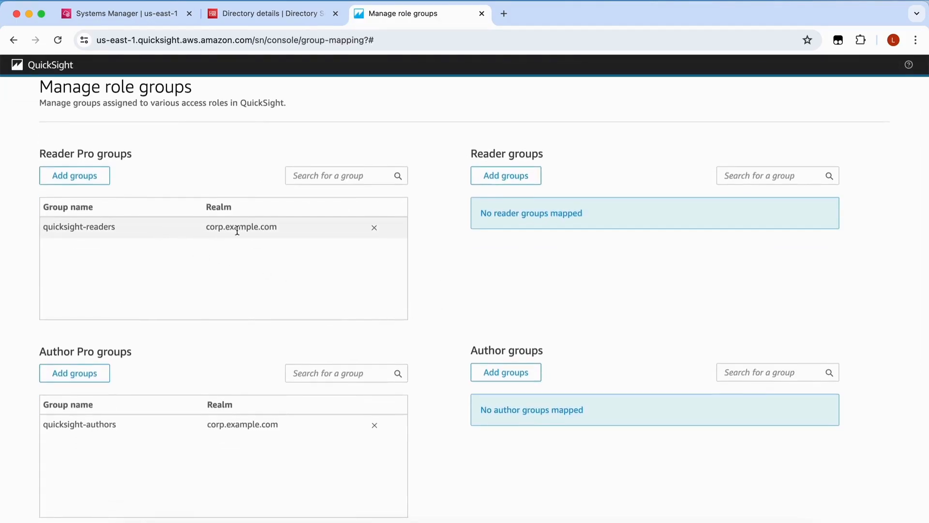
pyautogui.scroll(-5, 260, 312)
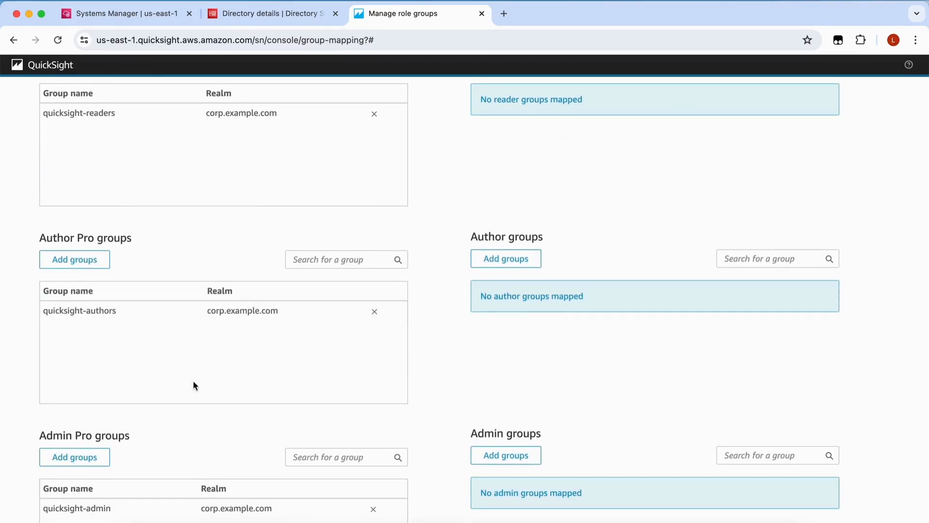
pyautogui.scroll(-3, 194, 380)
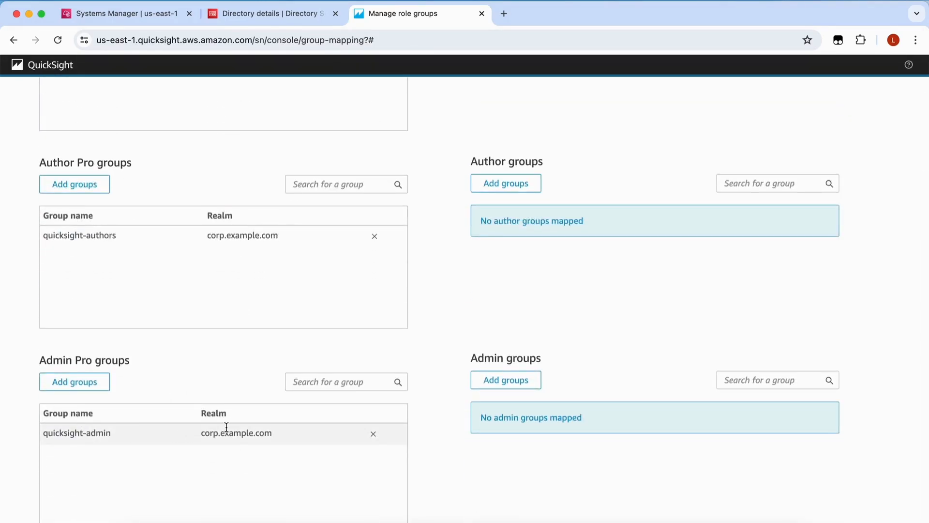
pyautogui.scroll(5, 226, 426)
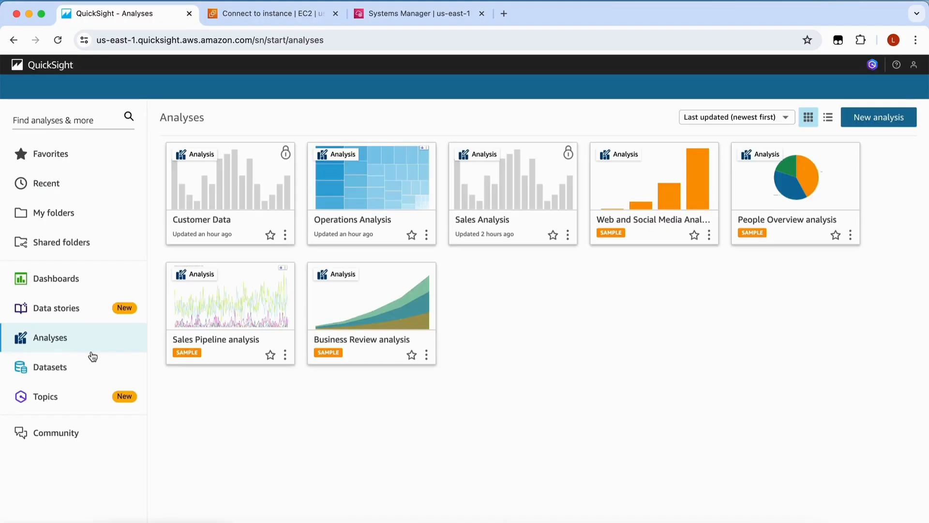
# Browse the Datasets and Analyses lists, then display the Dashboards list
pyautogui.click(85, 367)
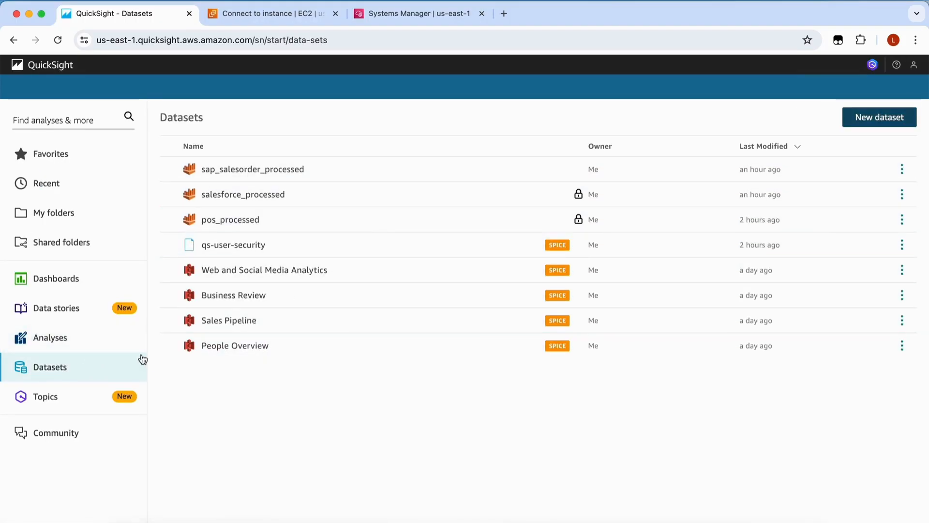
pyautogui.click(96, 353)
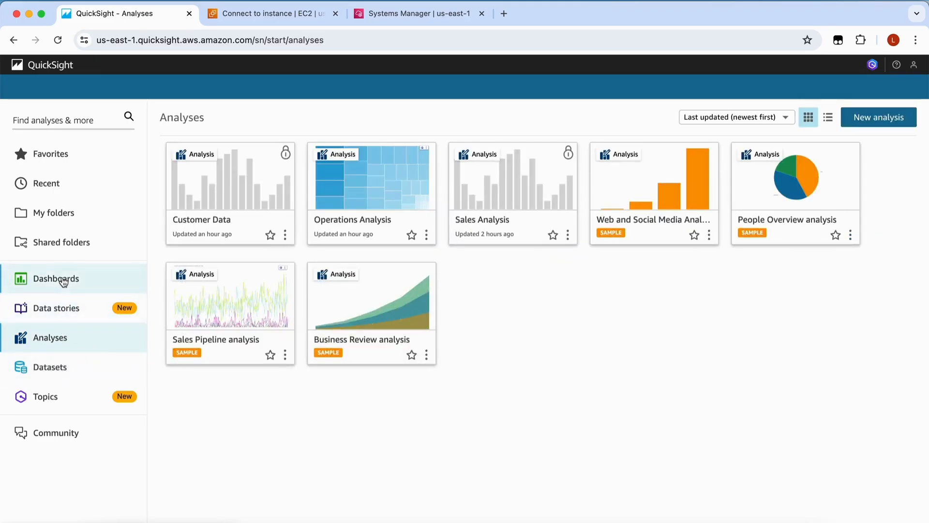
pyautogui.click(62, 279)
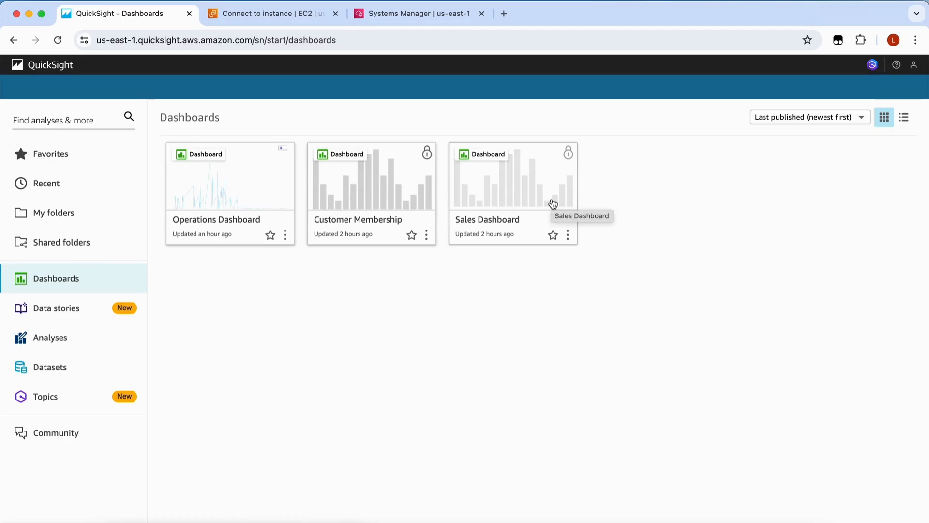
# Share the Sales Dashboard with the Sales group as Viewer, then sign in as the store manager
pyautogui.click(553, 204)
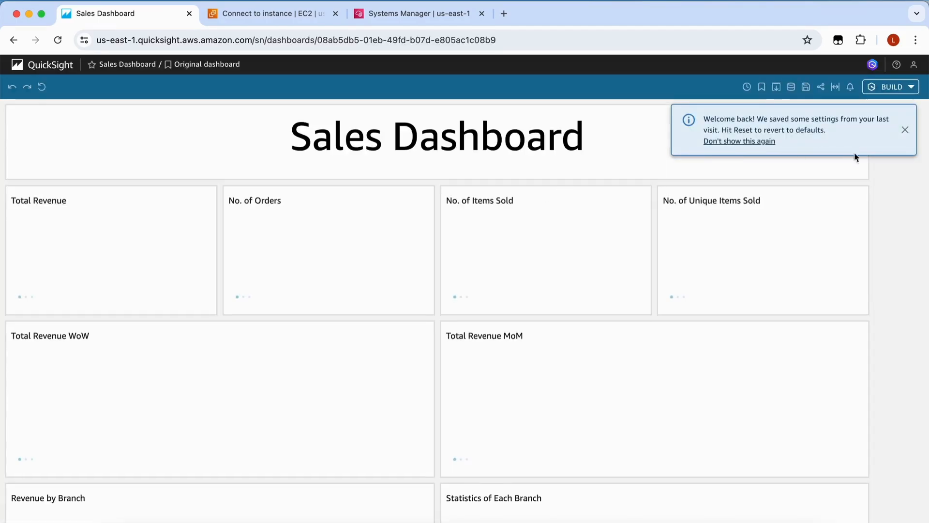
pyautogui.click(820, 87)
pyautogui.click(763, 99)
pyautogui.click(173, 221)
pyautogui.write('sales')
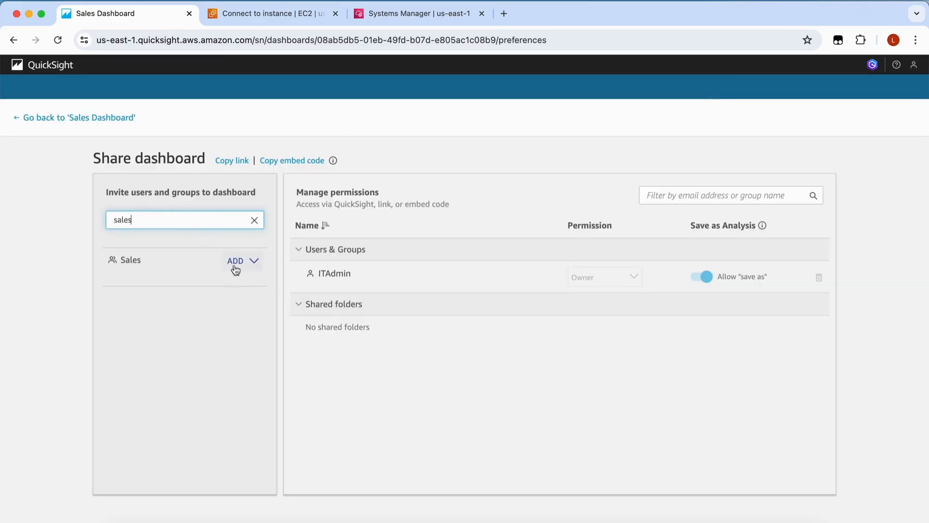
pyautogui.click(236, 261)
pyautogui.click(248, 286)
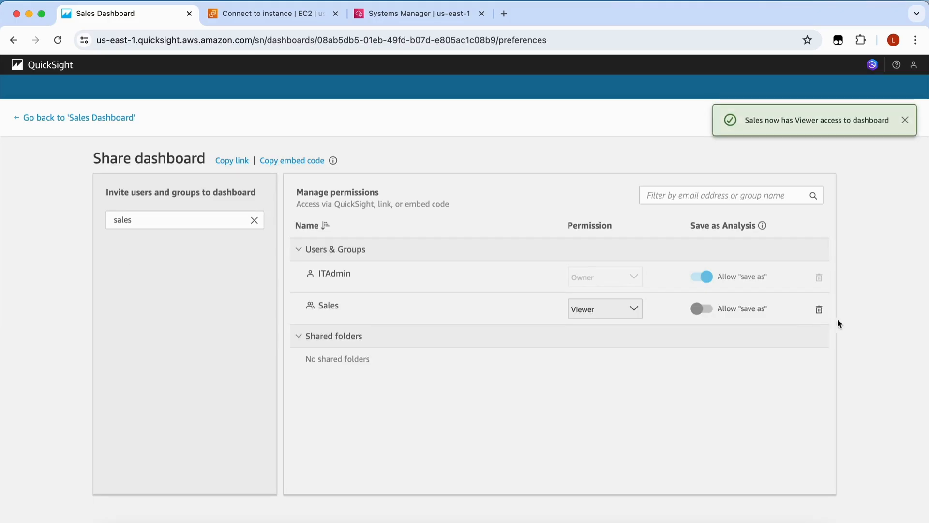
pyautogui.click(492, 339)
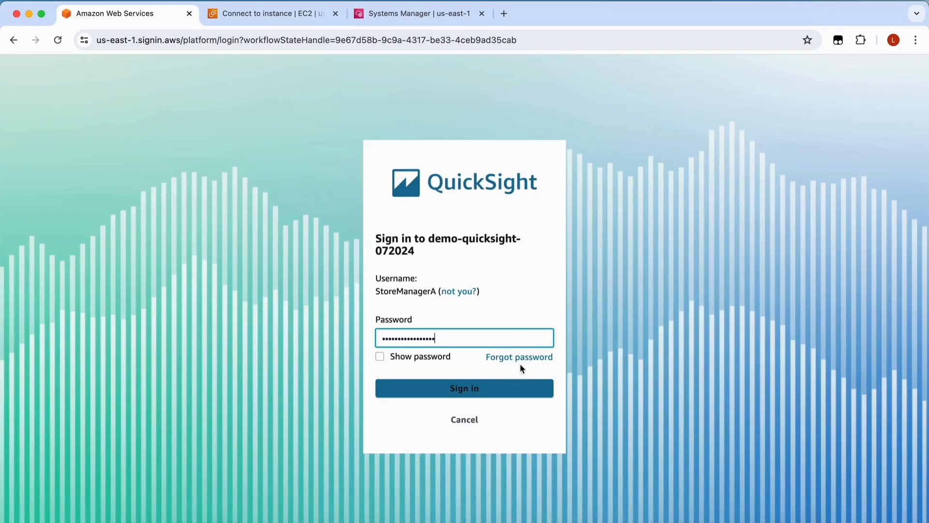
pyautogui.click(518, 382)
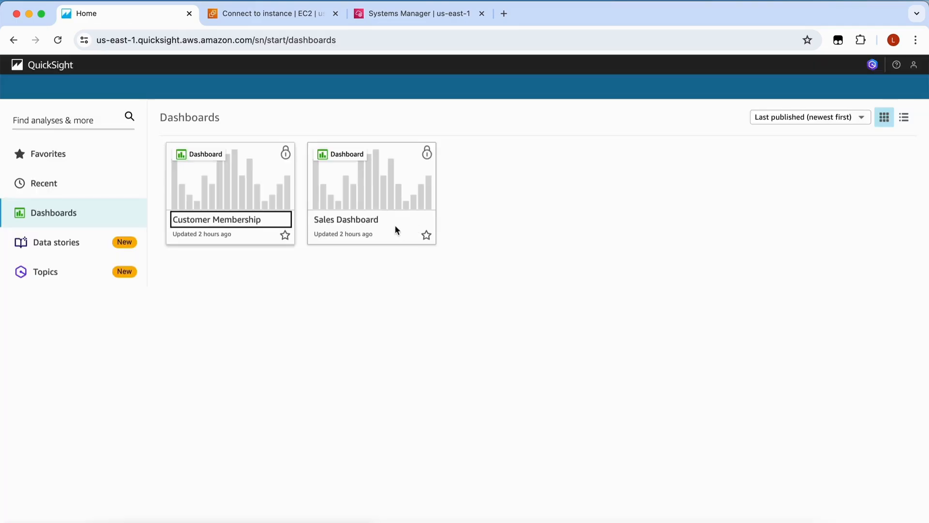
# View the Sales Dashboard, sign out, then sign in as the operations manager and open Operations Dashboard
pyautogui.click(400, 185)
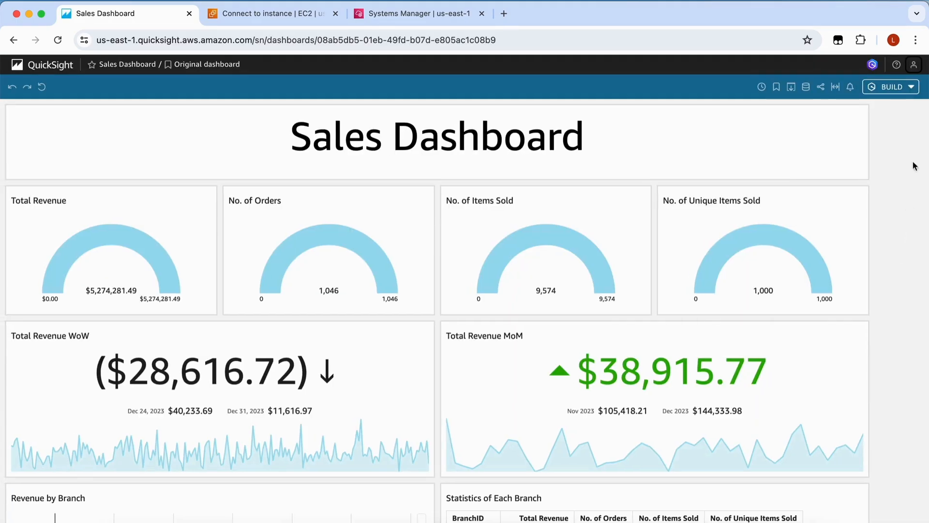
pyautogui.click(913, 64)
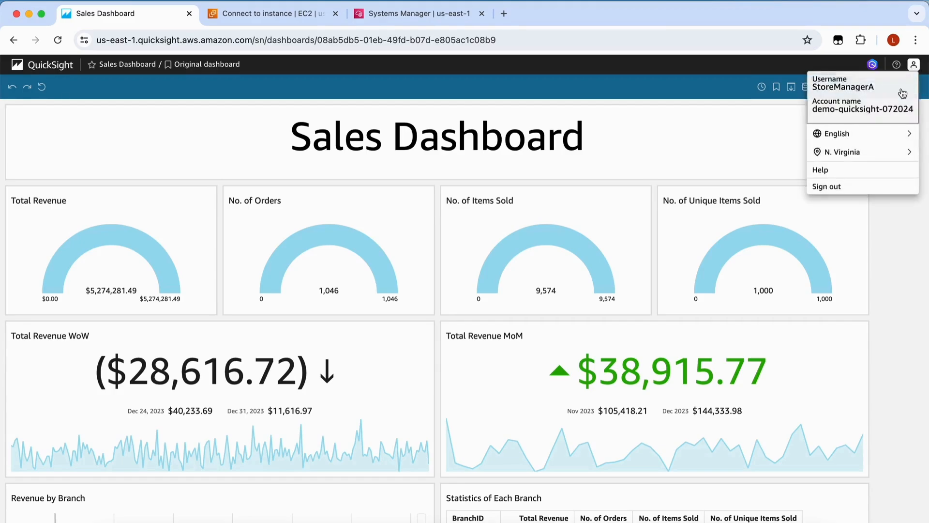
pyautogui.click(856, 188)
pyautogui.write('OpsM')
pyautogui.write('anager')
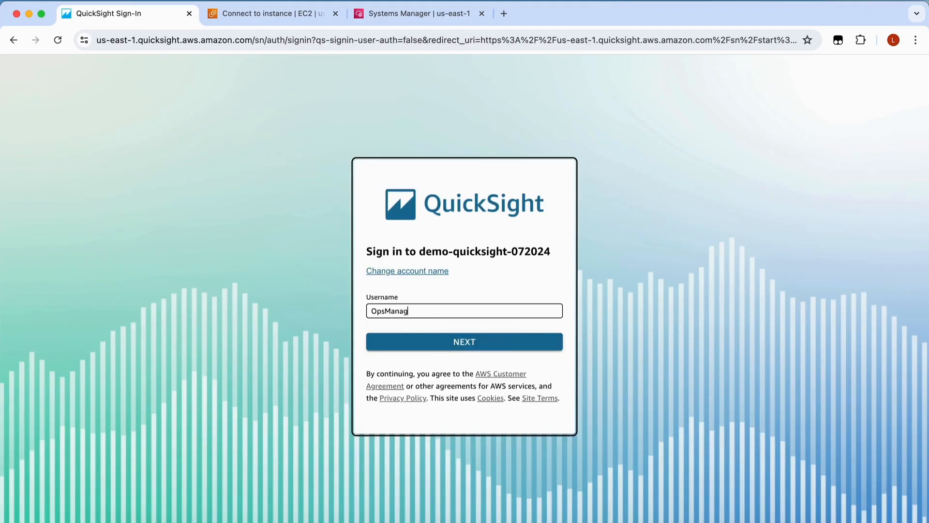
pyautogui.click(479, 338)
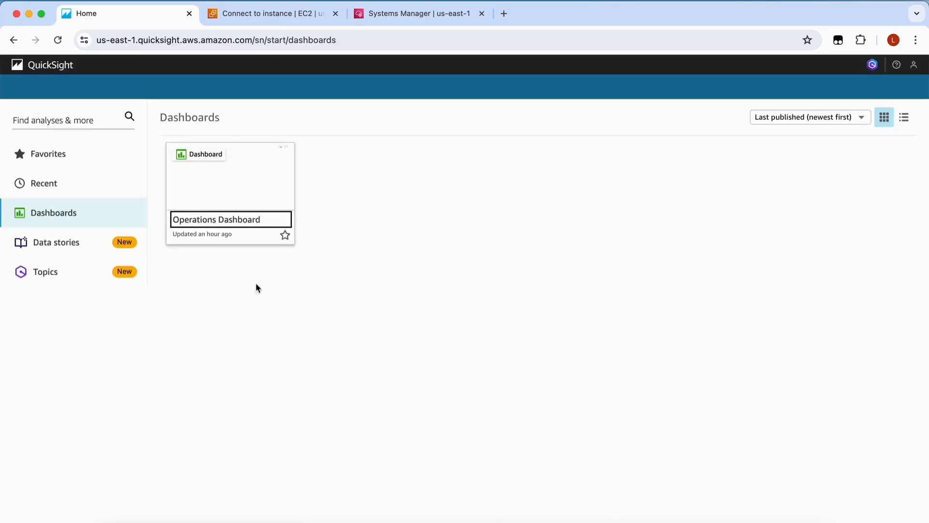
pyautogui.click(257, 199)
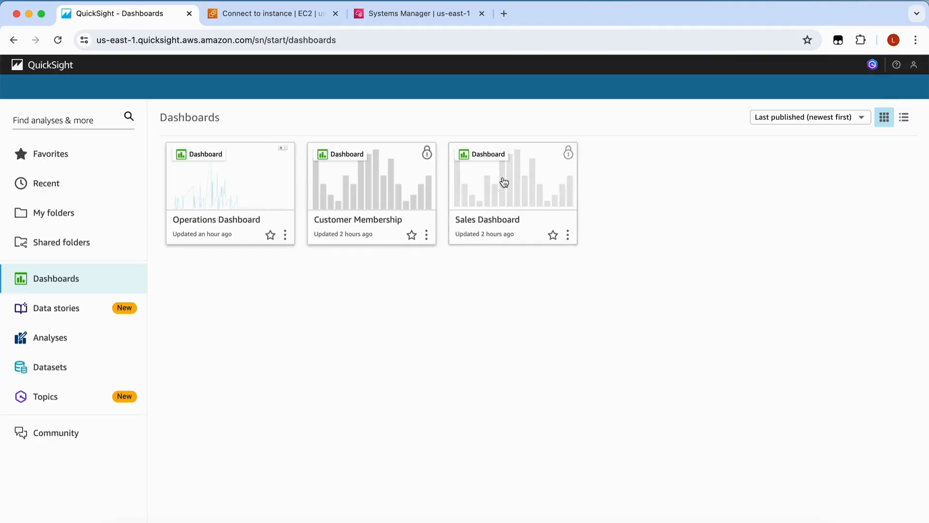
# Open the Sales Dashboard and scroll through its visuals
pyautogui.click(502, 179)
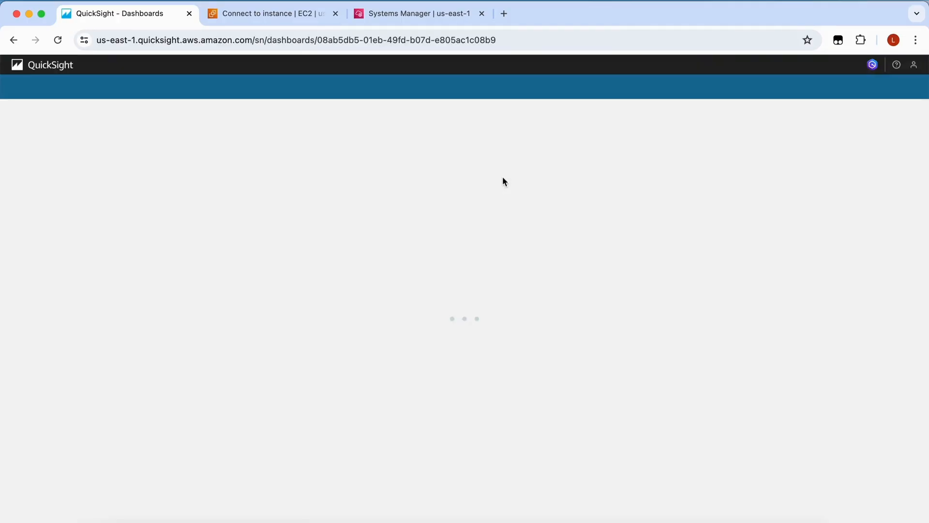
pyautogui.scroll(-5, 880, 263)
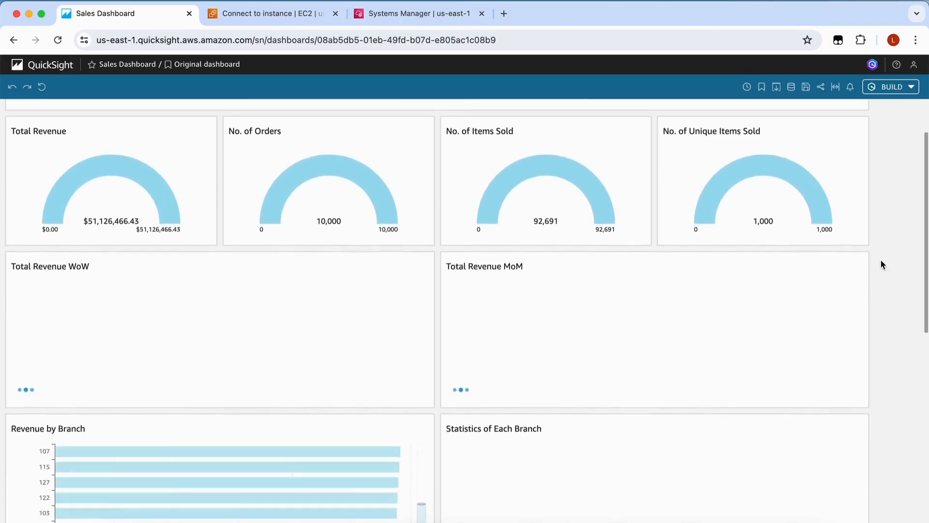
pyautogui.scroll(-2, 880, 264)
pyautogui.scroll(-5, 797, 353)
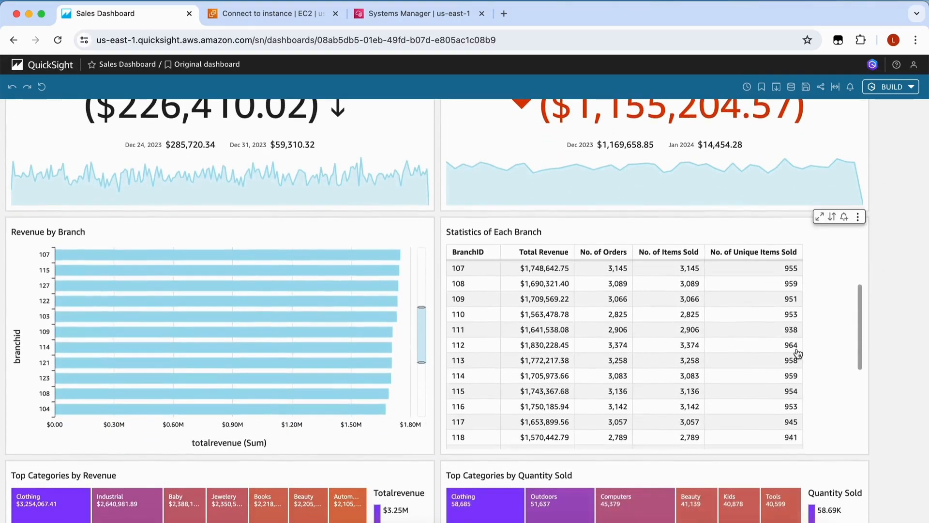
pyautogui.scroll(6, 798, 354)
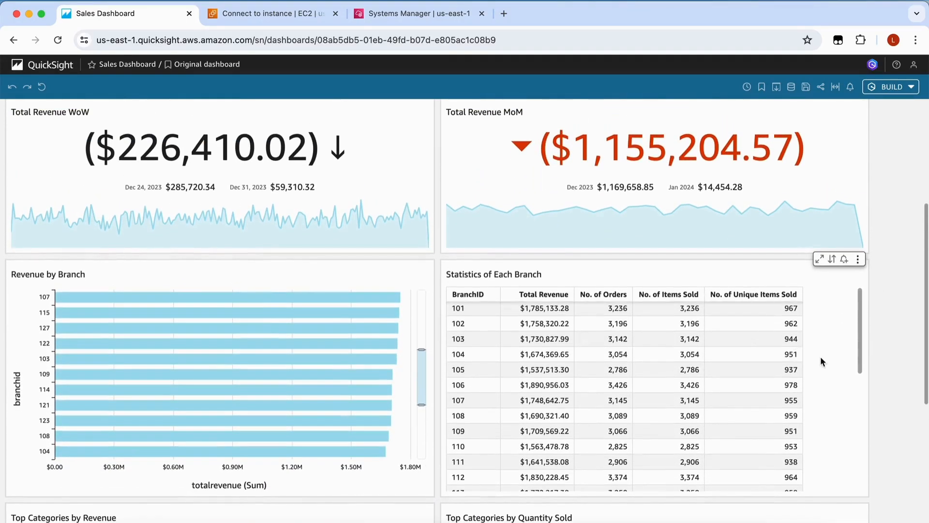
# Review the qs-user-security sheet mapping each username to its branch IDs, then return to QuickSight
pyautogui.press('super+Tab')
pyautogui.click(127, 144)
pyautogui.click(74, 151)
pyautogui.click(74, 160)
pyautogui.click(74, 170)
pyautogui.press('super+Tab')
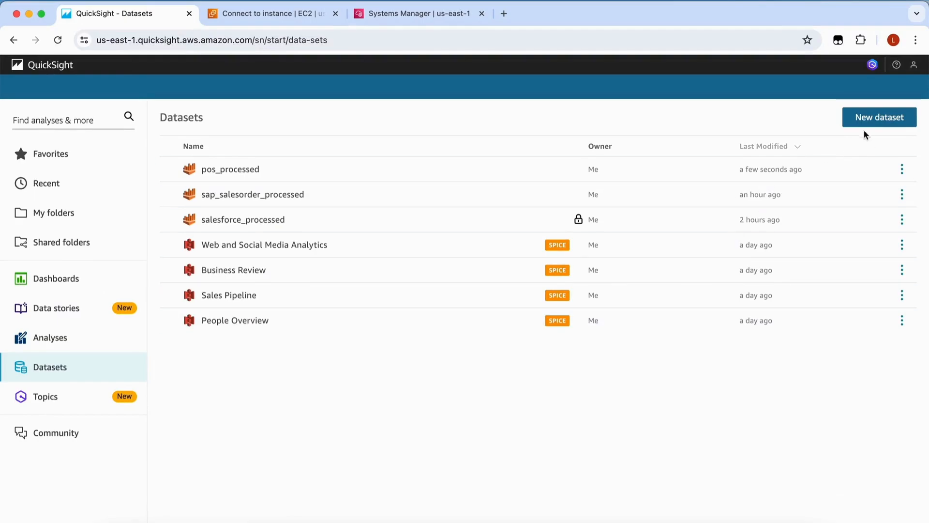
# Upload qs-user-security.csv as a new dataset, change branchid to String, and save and publish it
pyautogui.click(866, 123)
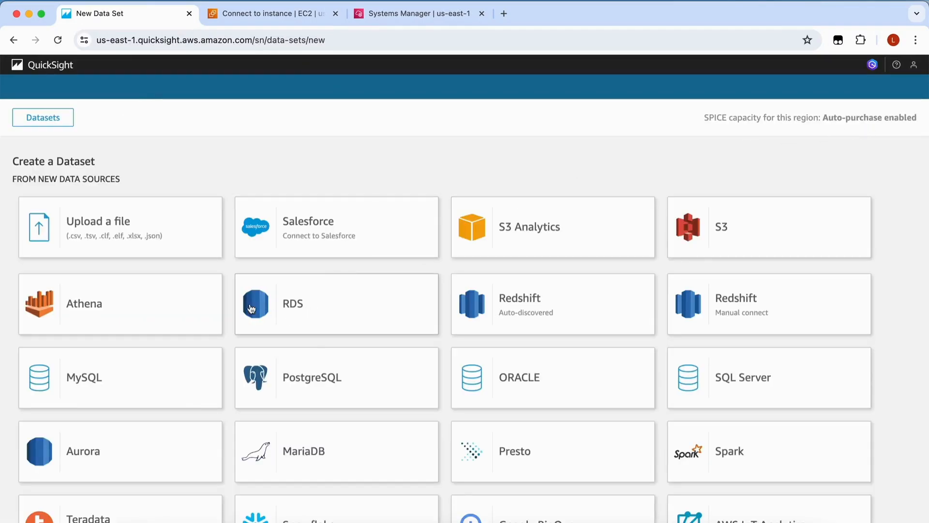
pyautogui.click(107, 227)
pyautogui.click(671, 388)
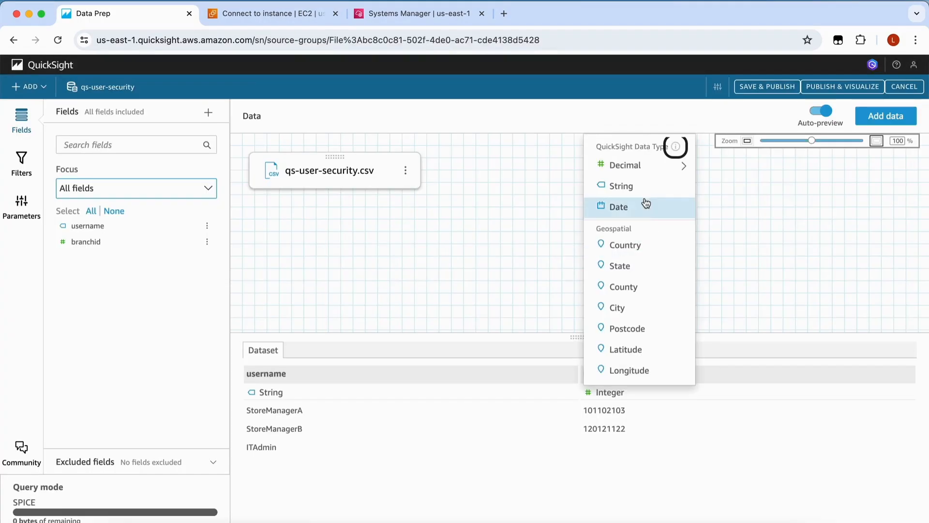
pyautogui.click(644, 192)
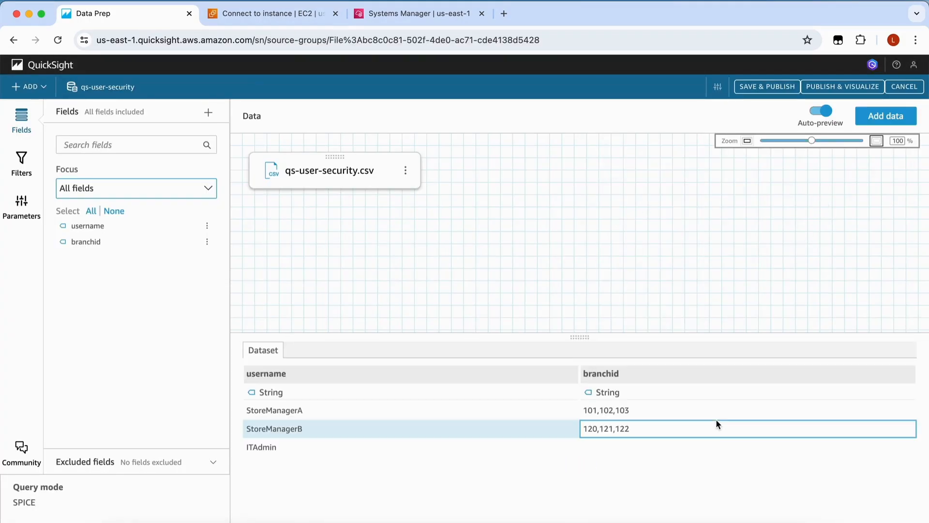
pyautogui.click(791, 87)
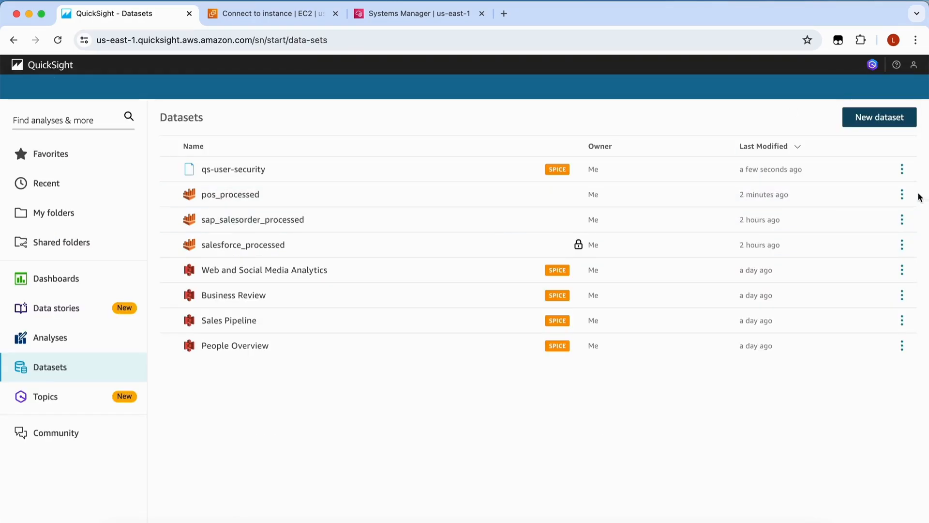
# Apply qs-user-security as the user-based row-level security dataset for pos_processed and activate it
pyautogui.click(902, 194)
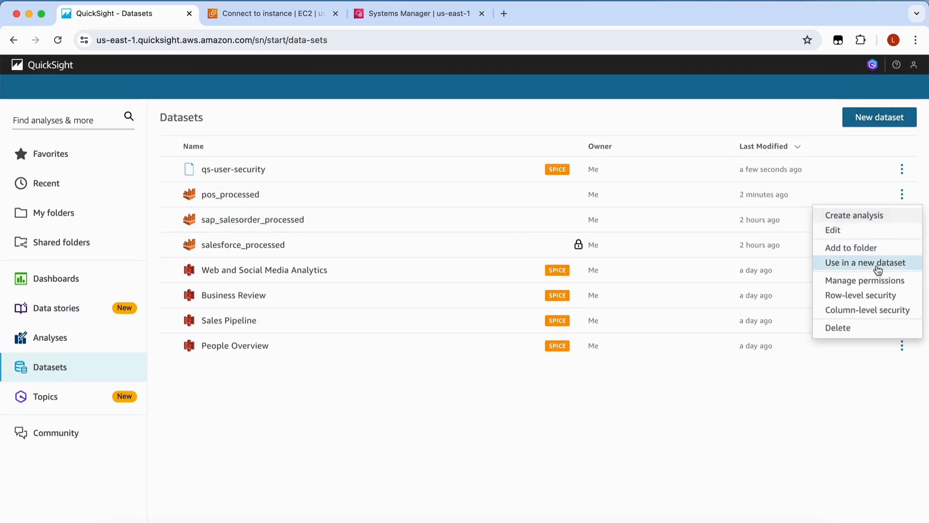
pyautogui.click(876, 295)
pyautogui.click(618, 260)
pyautogui.click(171, 192)
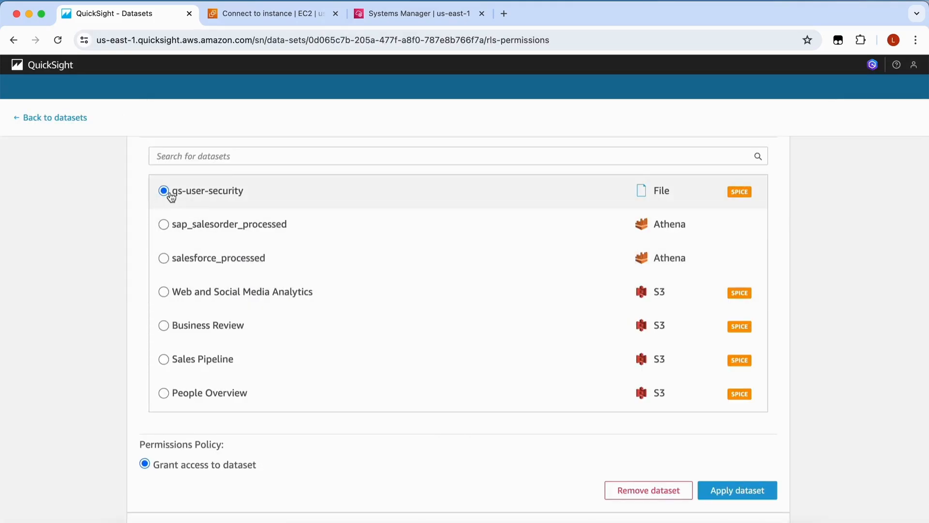
pyautogui.click(721, 490)
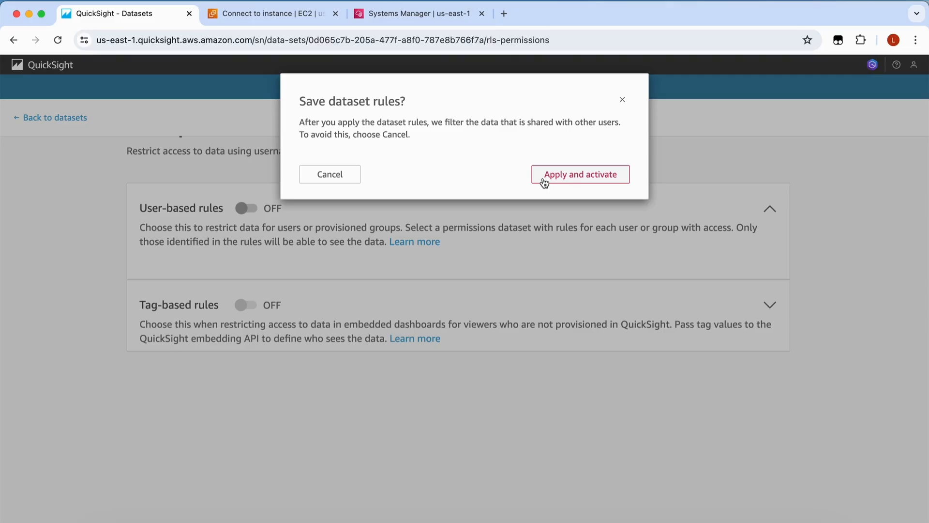
pyautogui.click(544, 179)
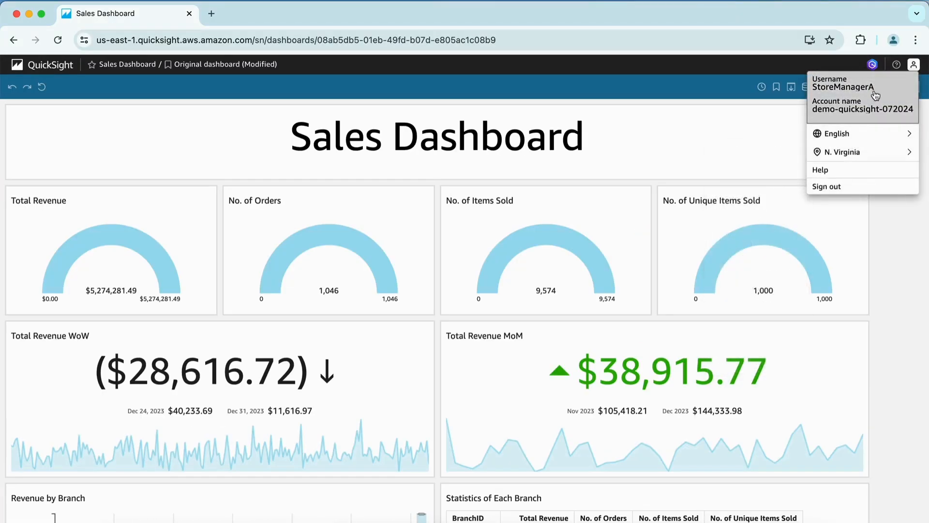
# Scroll the Sales Dashboard to see the first store manager's data limited to branches 101–103
pyautogui.click(911, 231)
pyautogui.scroll(-4, 892, 295)
pyautogui.scroll(-1, 892, 300)
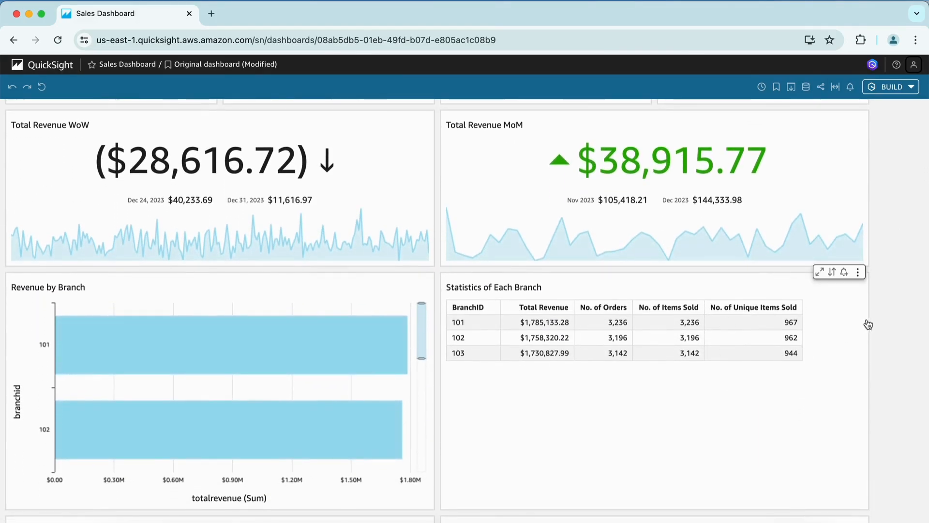
pyautogui.scroll(5, 884, 313)
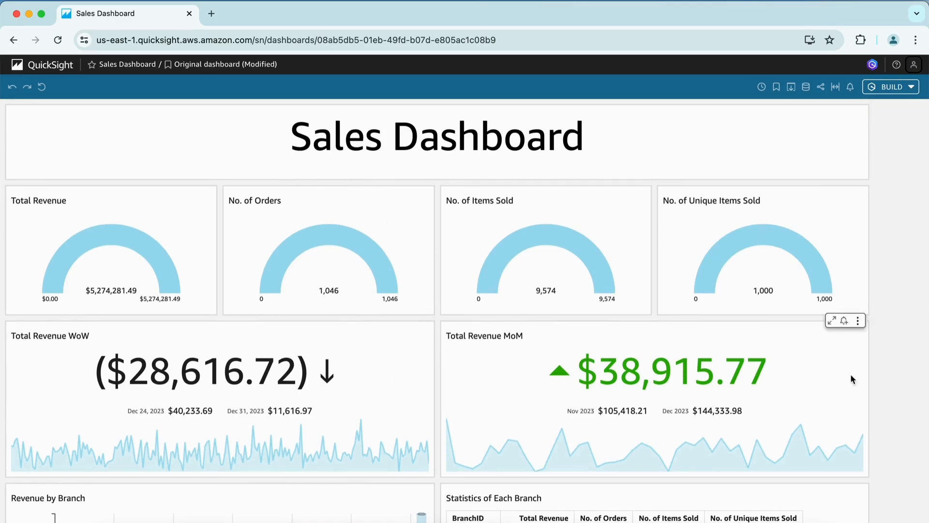
# Confirm the second signed-in manager and scroll to the branch table showing branches 120–122
pyautogui.click(914, 64)
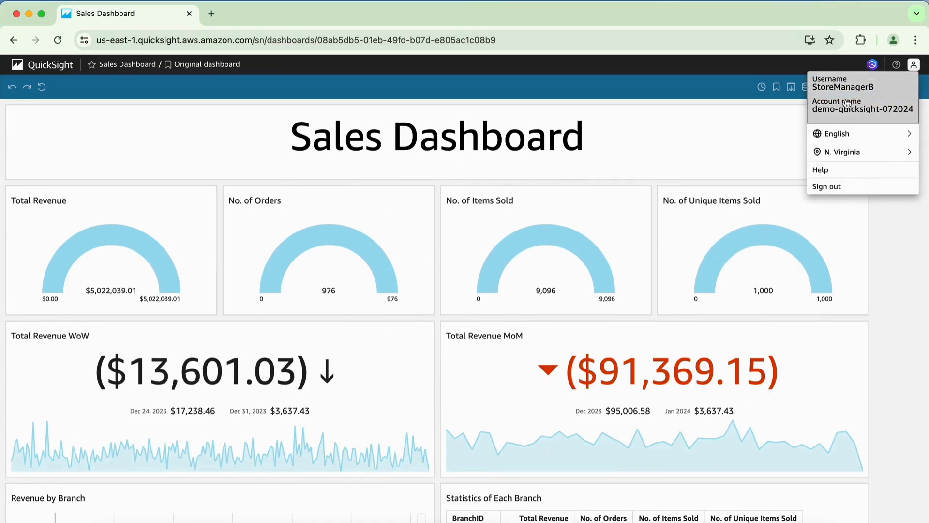
pyautogui.click(904, 326)
pyautogui.scroll(-5, 904, 316)
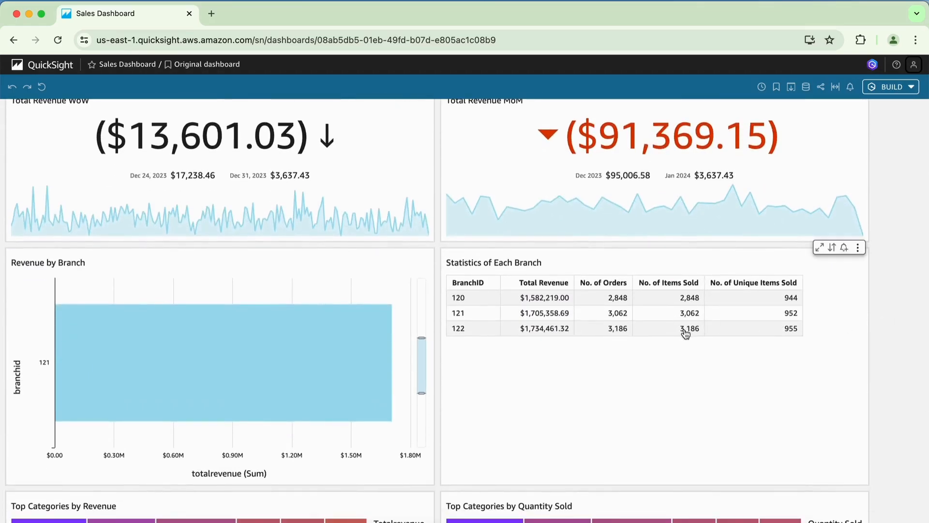
pyautogui.scroll(-1, 878, 354)
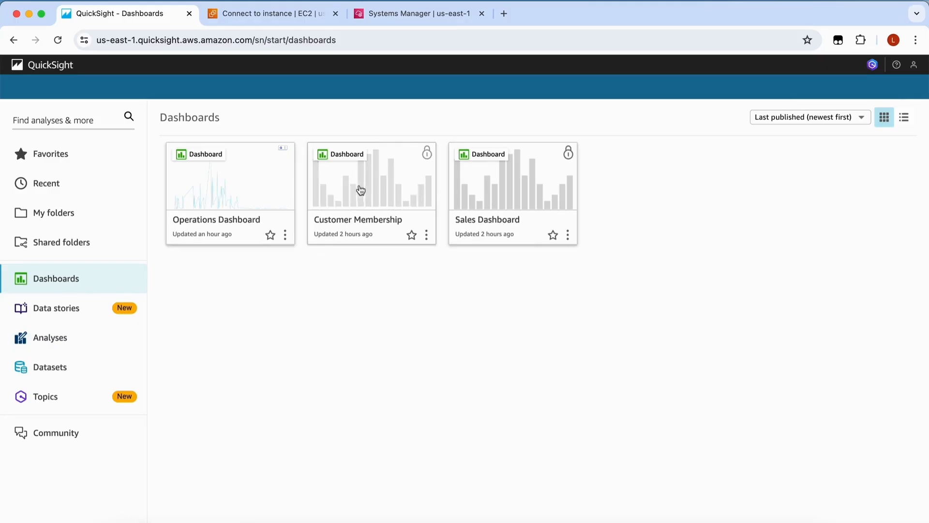
# Open the Customer Membership dashboard, showing the Postal Code, Mobile Phone and Email columns
pyautogui.click(359, 187)
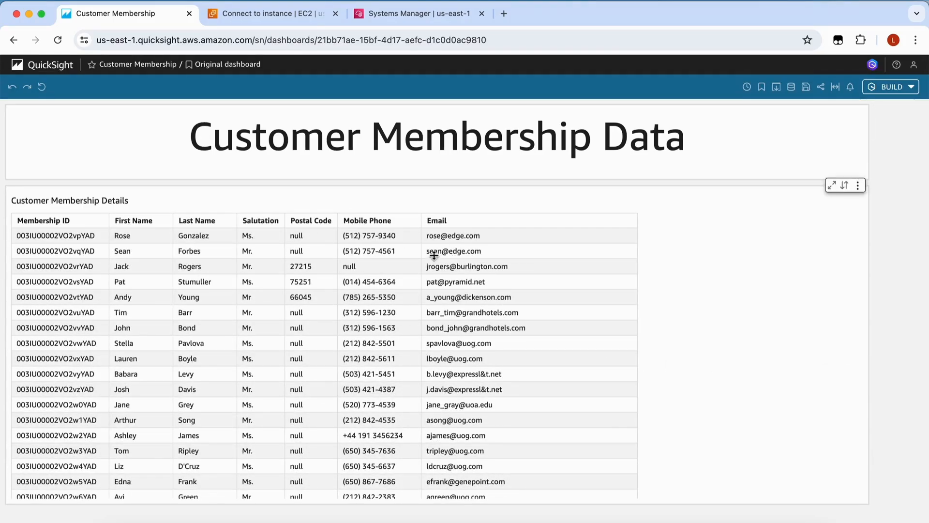
# Select mailingpostalcode, mobilephone, email and birthdate in salesforce_processed's column-level security
pyautogui.click(57, 67)
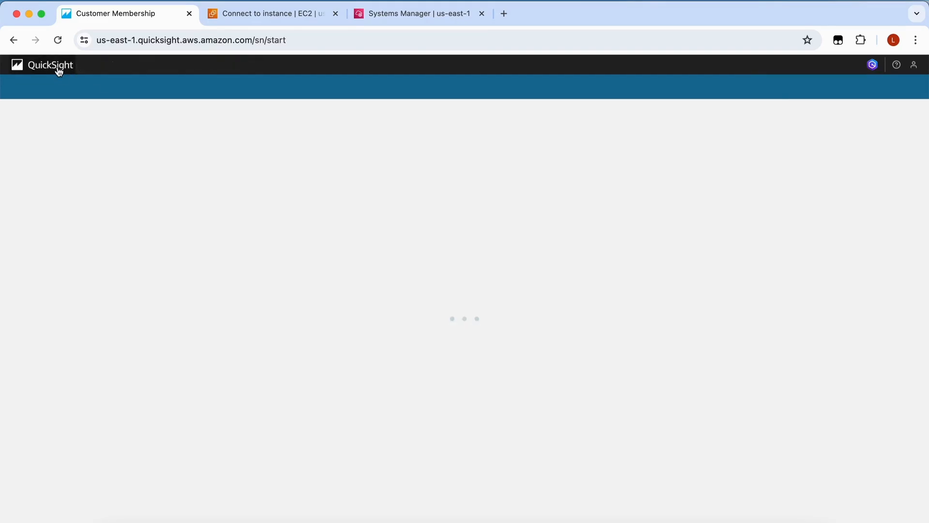
pyautogui.click(902, 171)
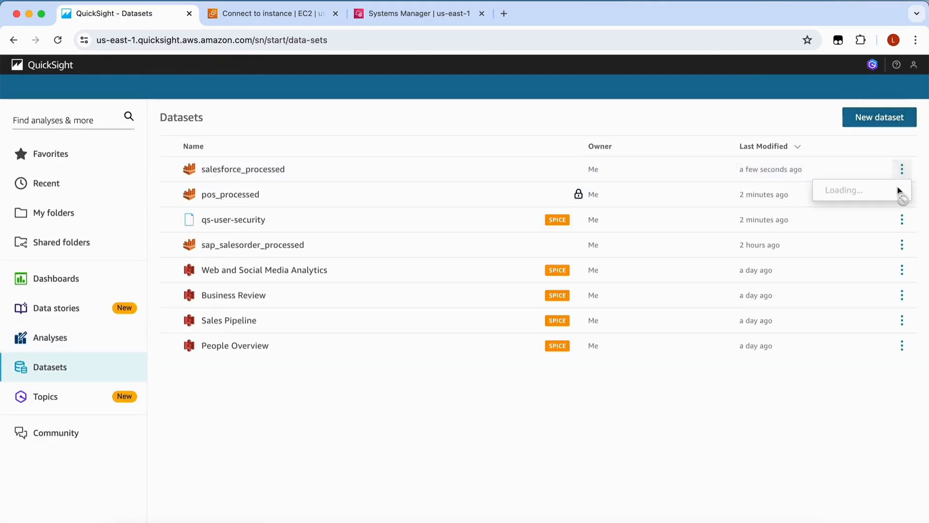
pyautogui.click(879, 299)
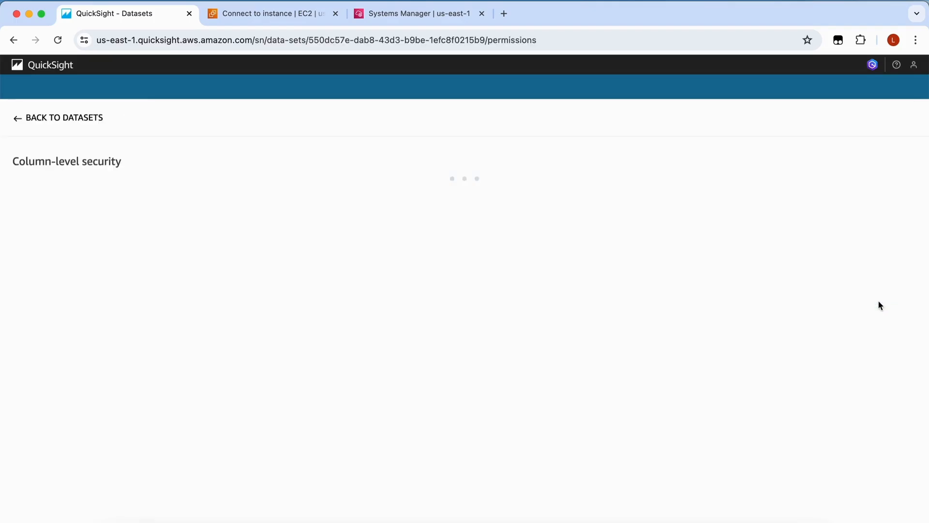
pyautogui.click(21, 350)
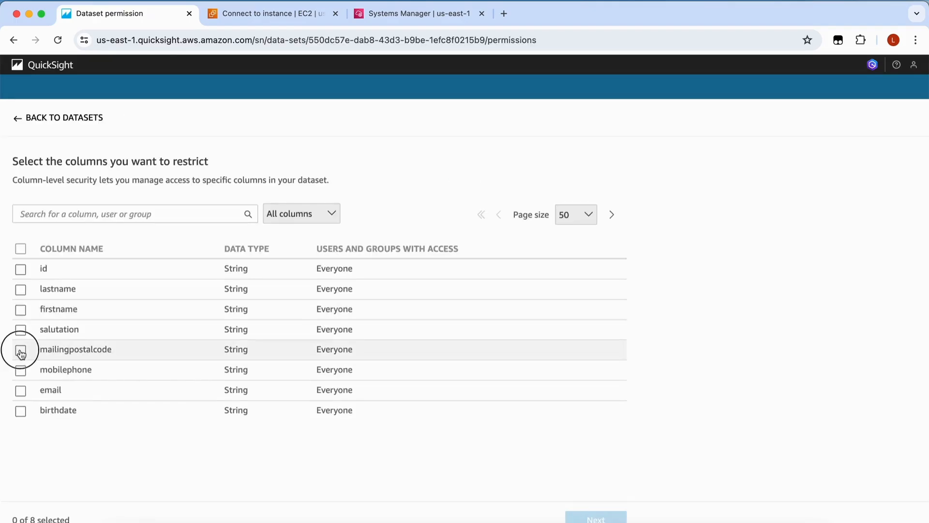
pyautogui.click(20, 370)
pyautogui.click(21, 390)
pyautogui.click(20, 410)
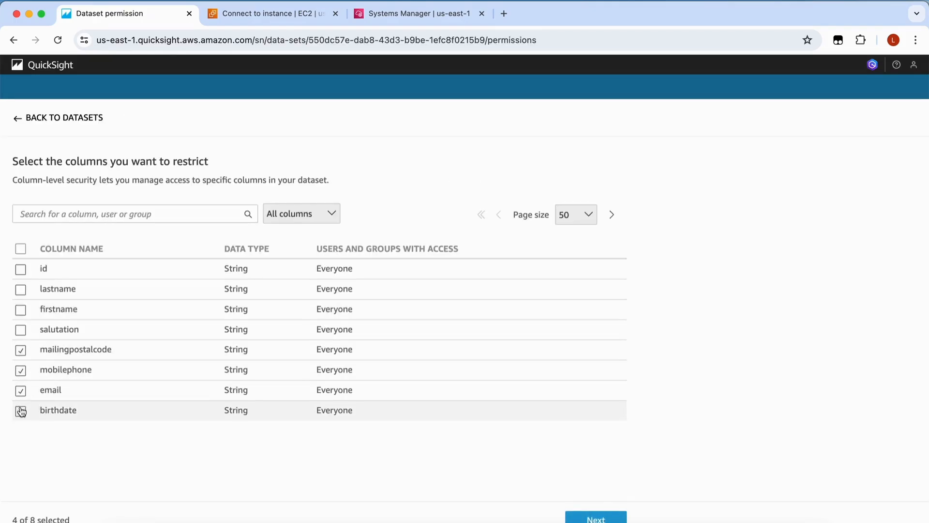
# Grant only the IT group access to the four restricted columns and apply
pyautogui.click(596, 518)
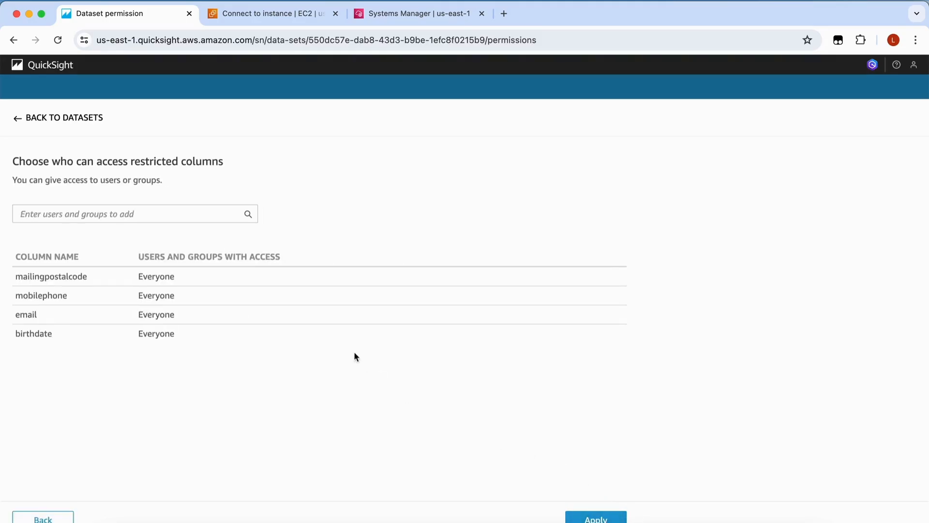
pyautogui.click(137, 214)
pyautogui.write('IT')
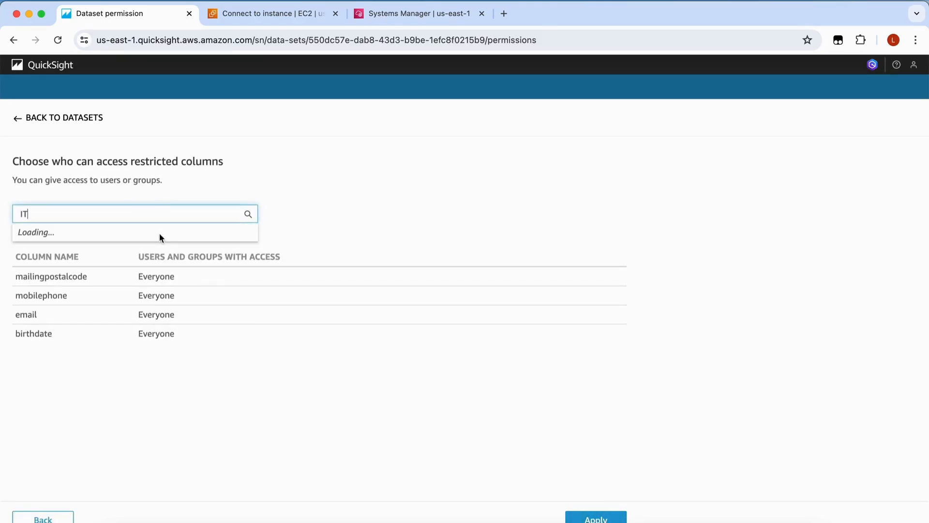
pyautogui.click(126, 238)
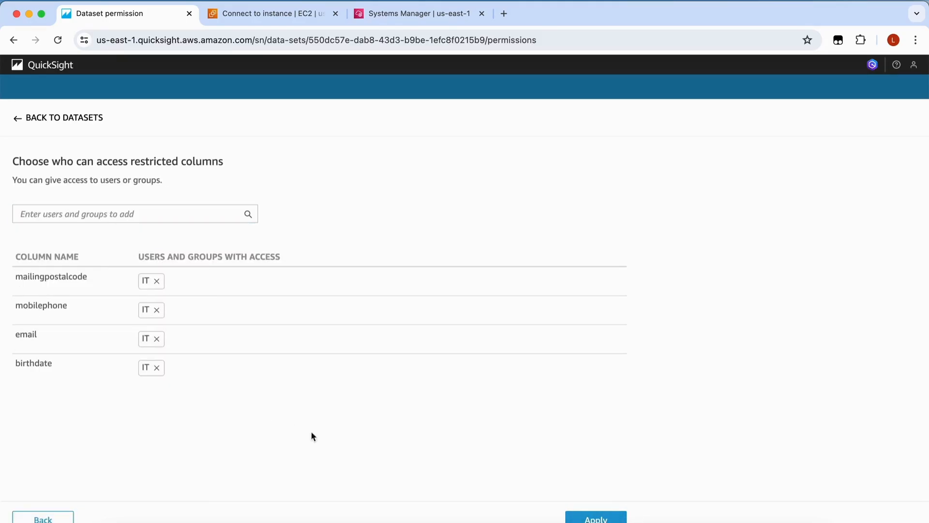
pyautogui.click(596, 518)
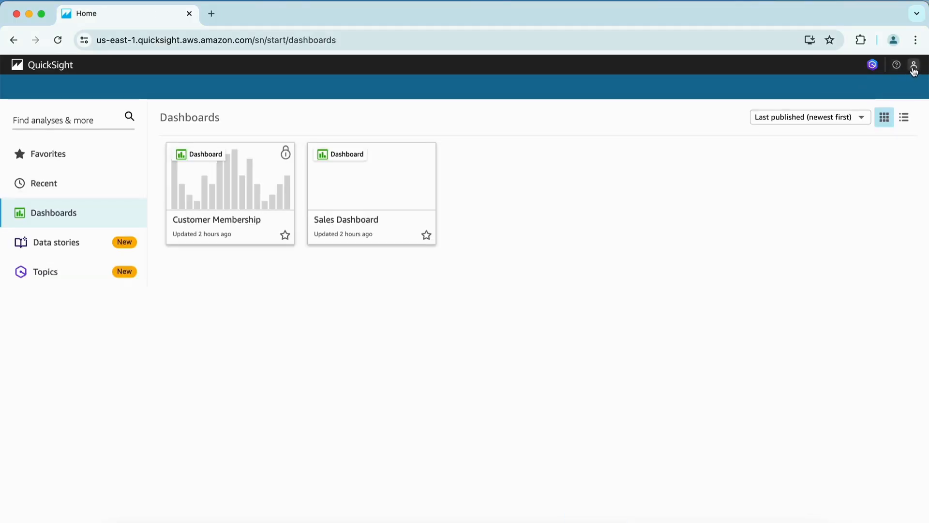
# Confirm the store manager is signed in and reopen the Customer Membership dashboard
pyautogui.click(913, 69)
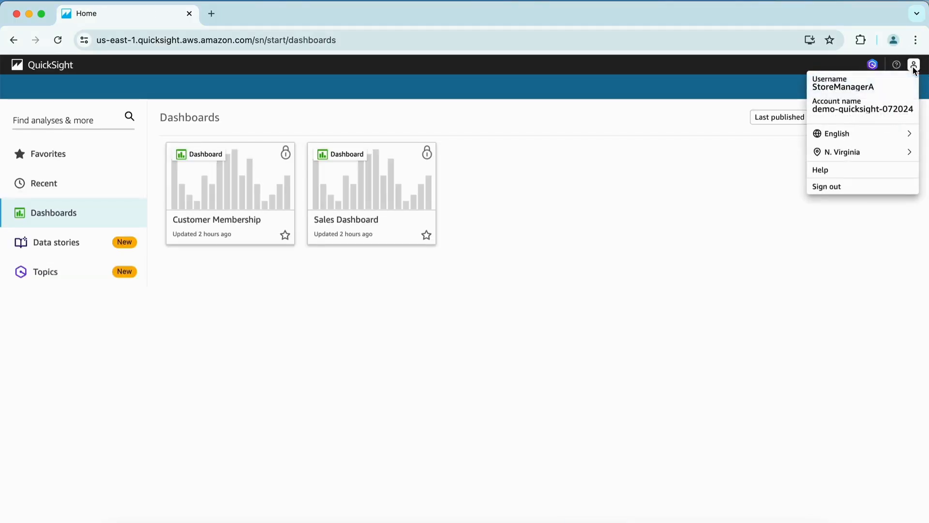
pyautogui.click(675, 217)
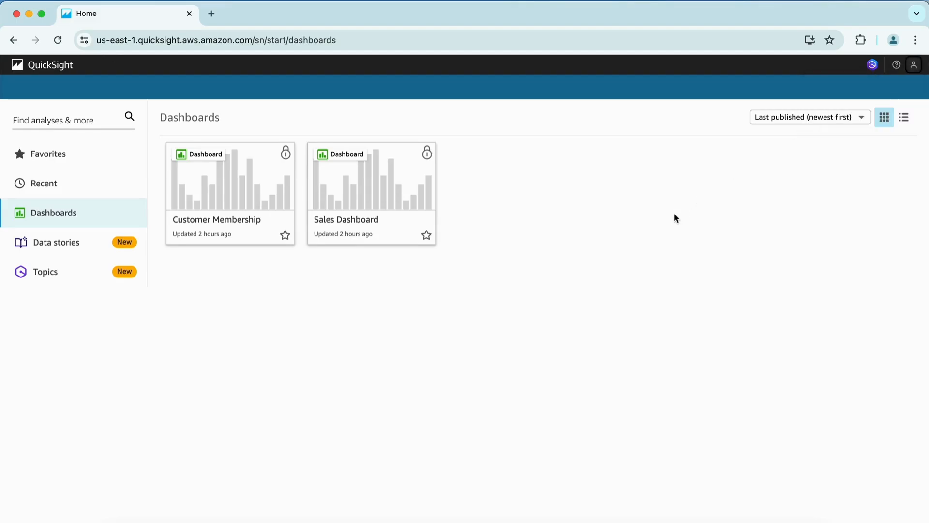
pyautogui.click(254, 197)
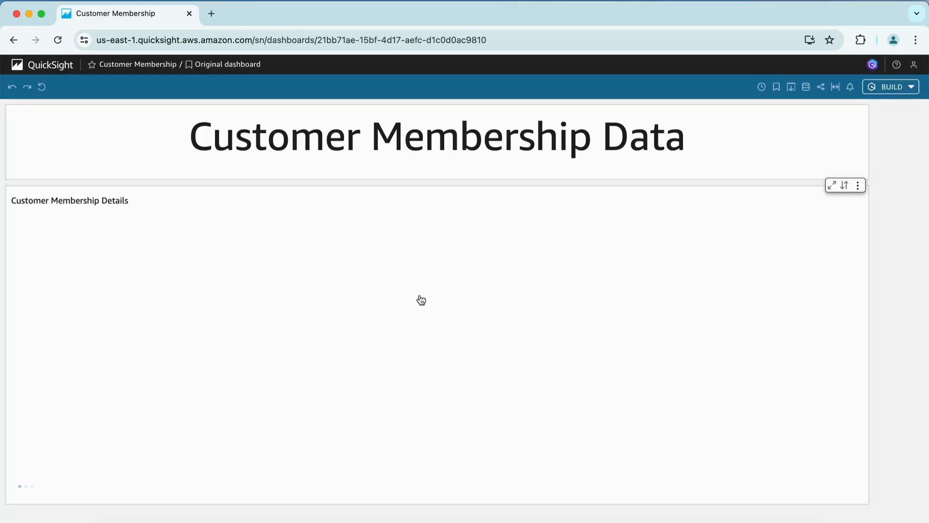